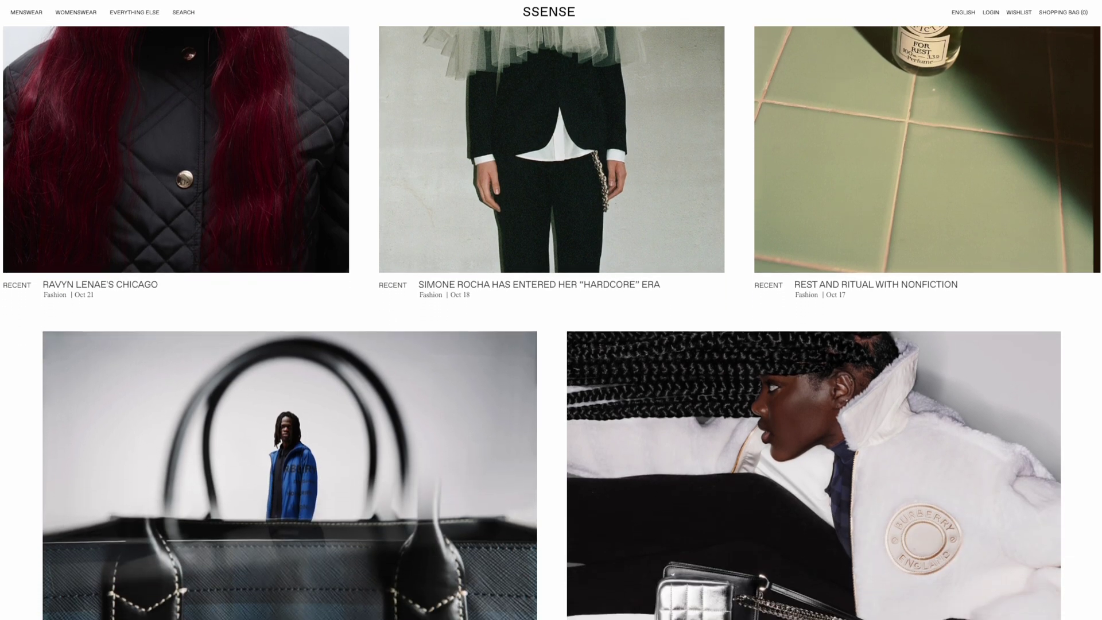
scroll(551, 321, down, 8)
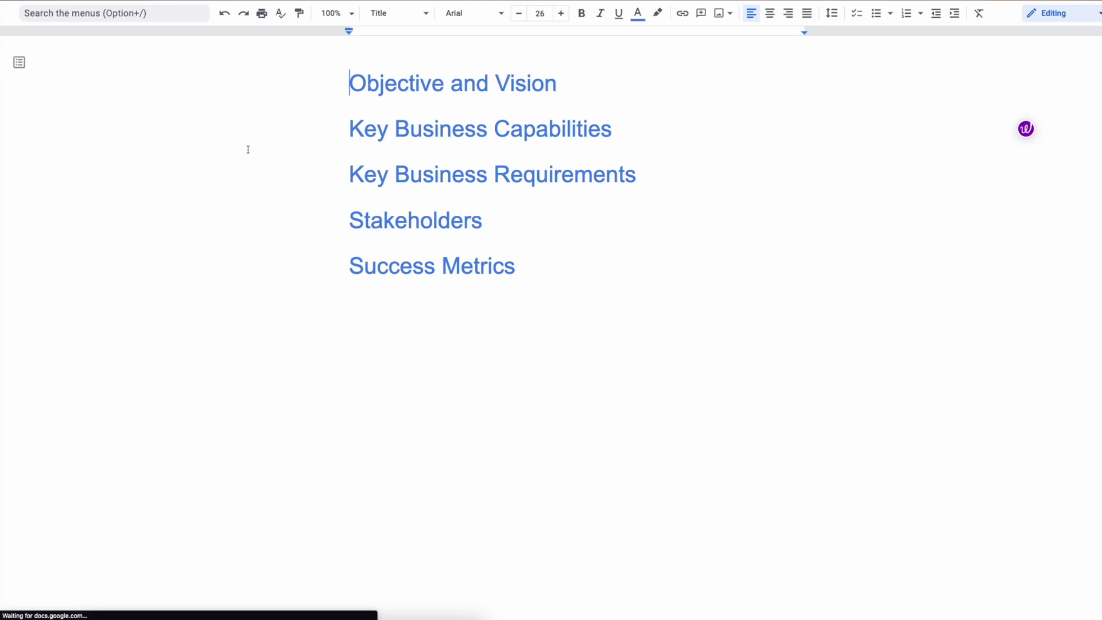
Add the objective sentence about selling luxury cars on the website under the first heading
key(End)
key(Return)
text(Selling lu)
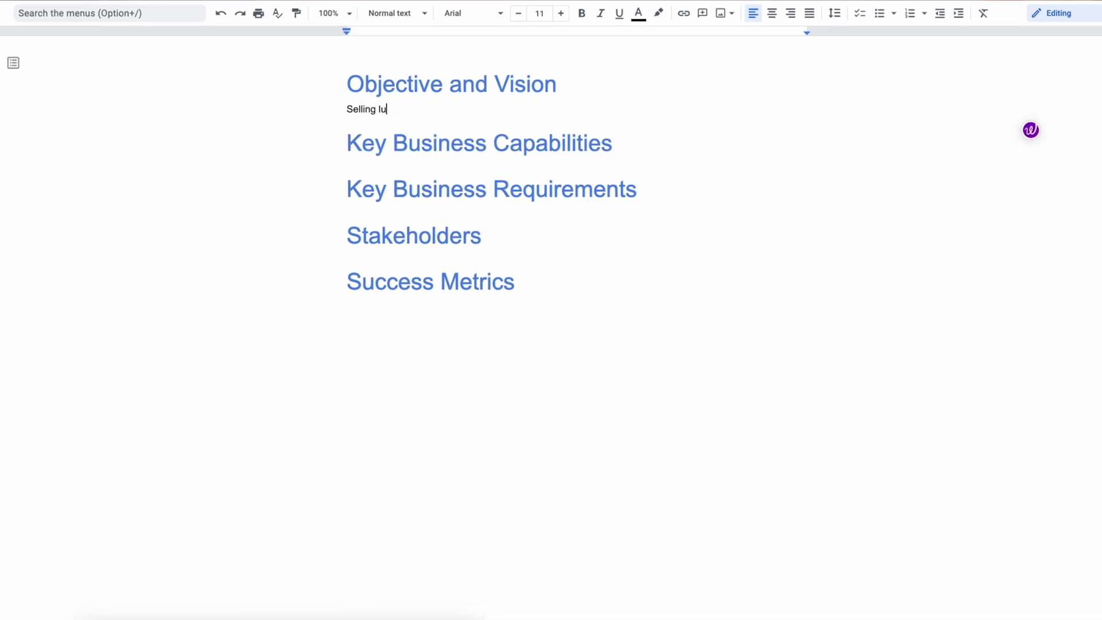
text(xury cars on the website is going )
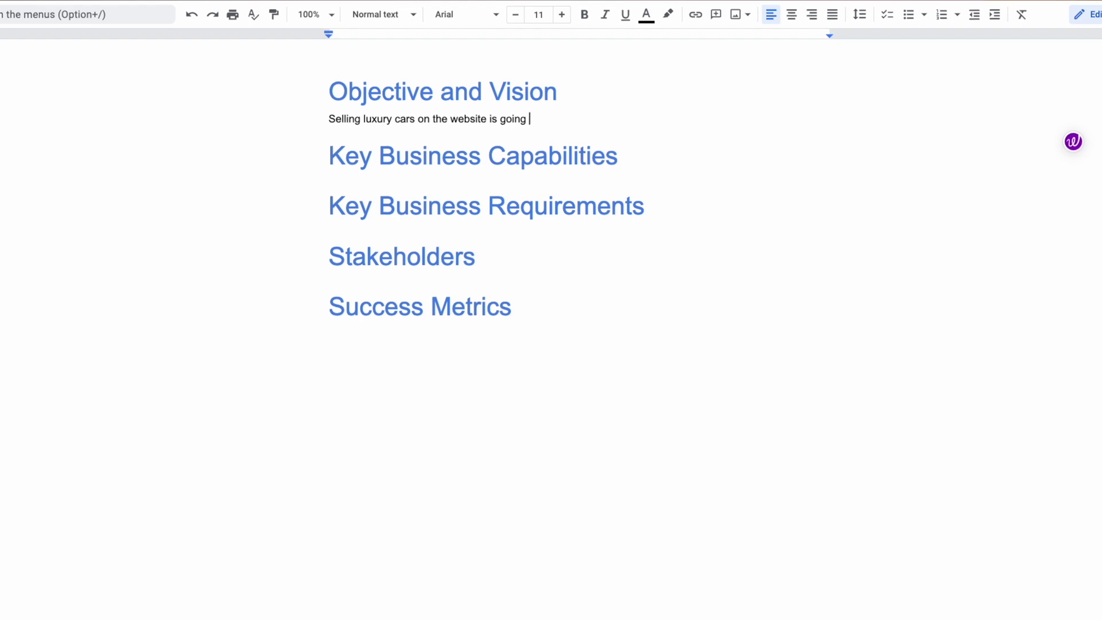
text(to provide our customers with a )
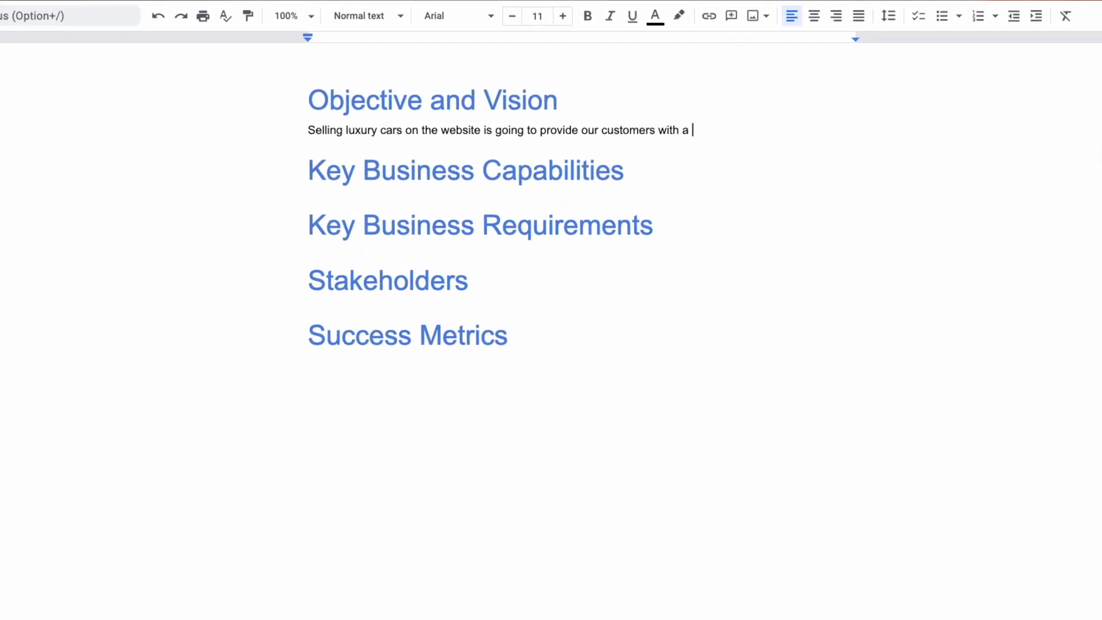
text(....)
List dash bullets 'Capability 1', 'Capability 2' and 'Capability 3' under Key Business Capabilities
key(Down)
key(End)
key(Return)
text(-)
text(Capability )
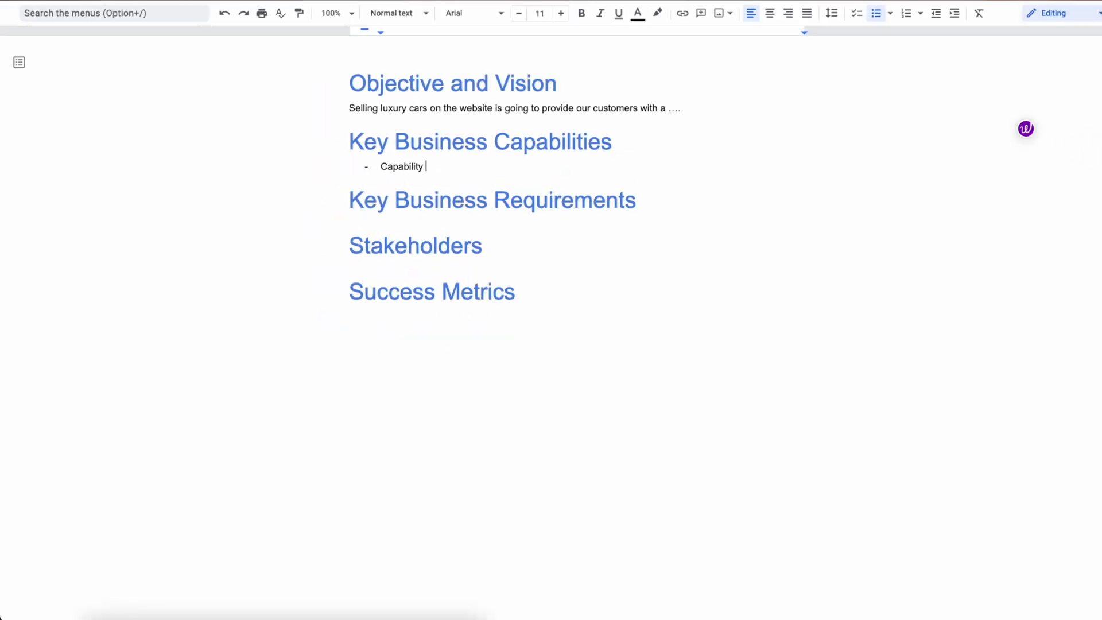
text(1)
key(Return)
text(Capability 2)
key(Return)
text(Capability 3)
key(Return)
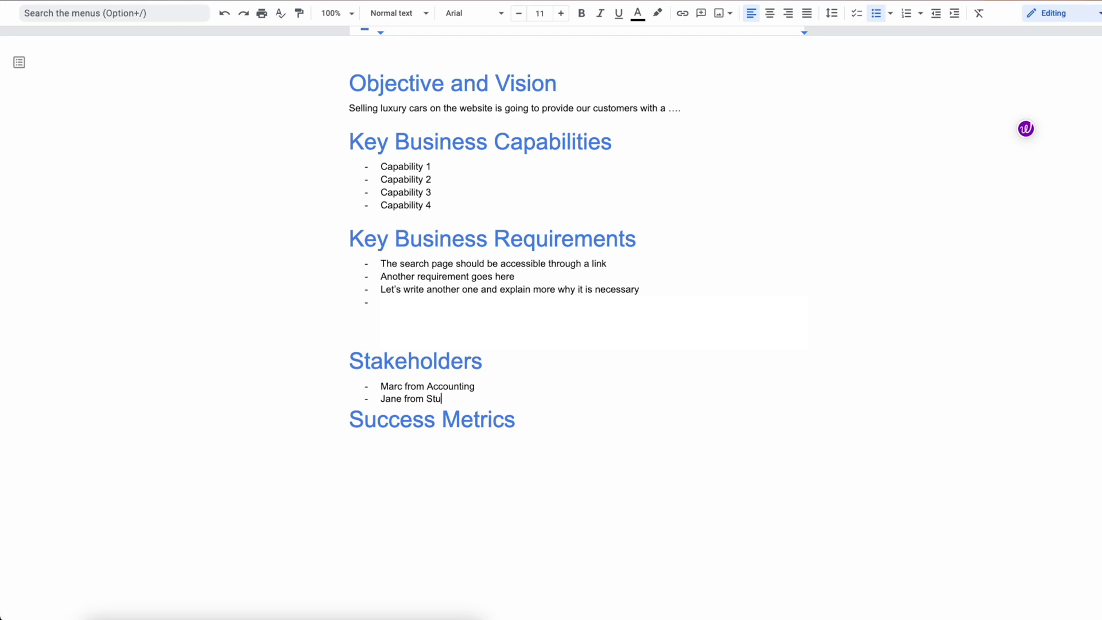
Add stakeholder bullets naming an Engineering contact and a Security contact, plus a placeholder bullet
text(dio)
key(Return)
text(Maxim from Engineering)
key(Return)
text(Krishna from Security)
key(Return)
text(....)
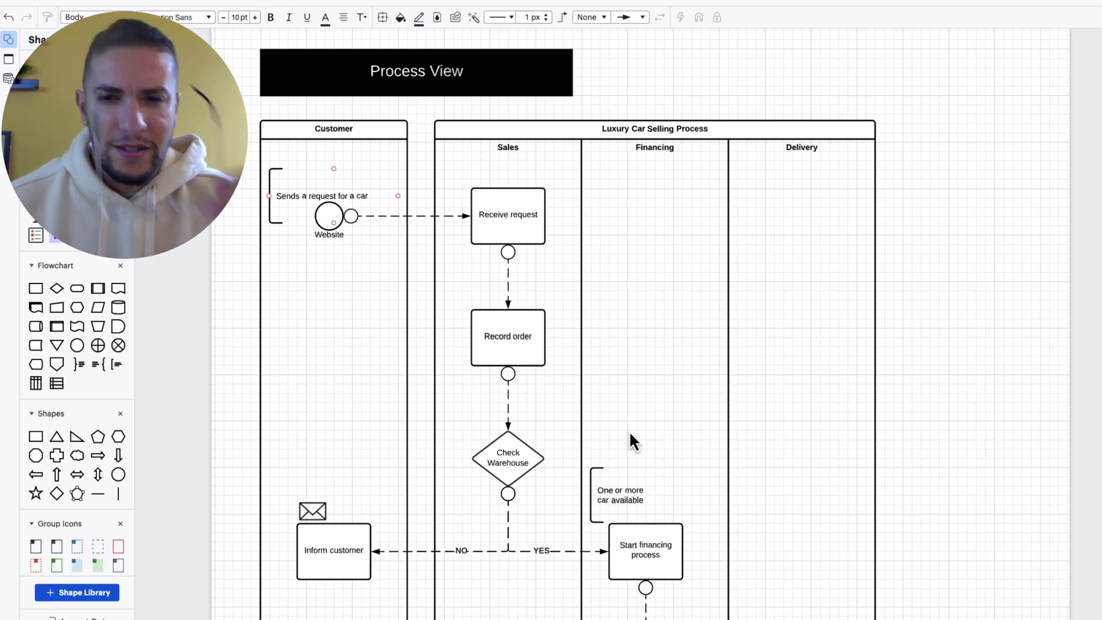
Switch the Luxury Car Selling Process pool's lanes to vertical Sales, Financing and Delivery columns
click(551, 212)
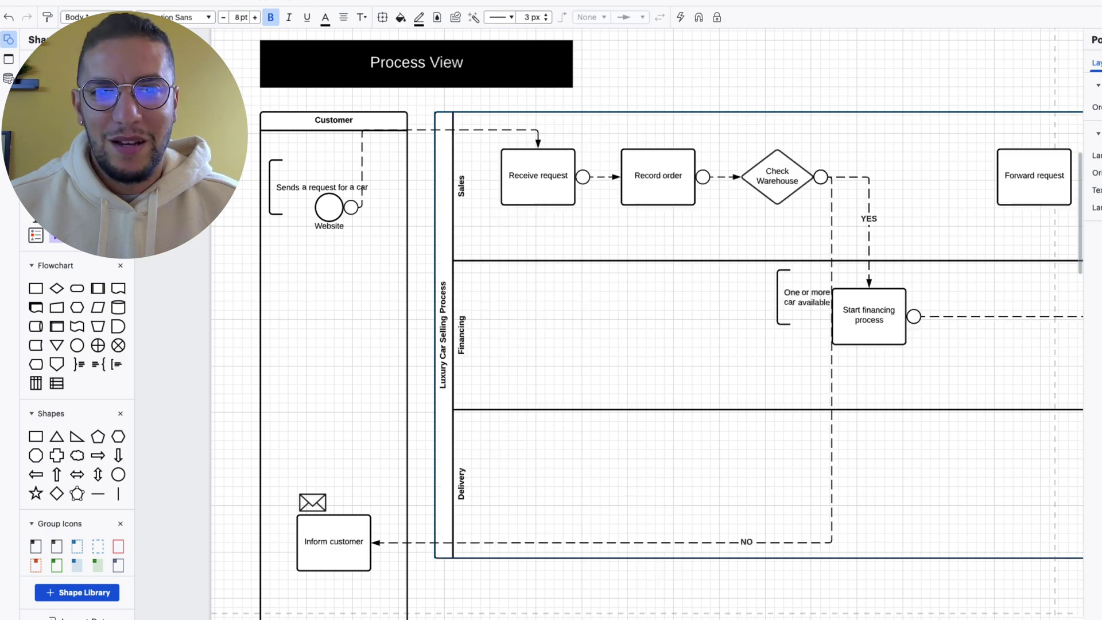
scroll(724, 191, right, 10)
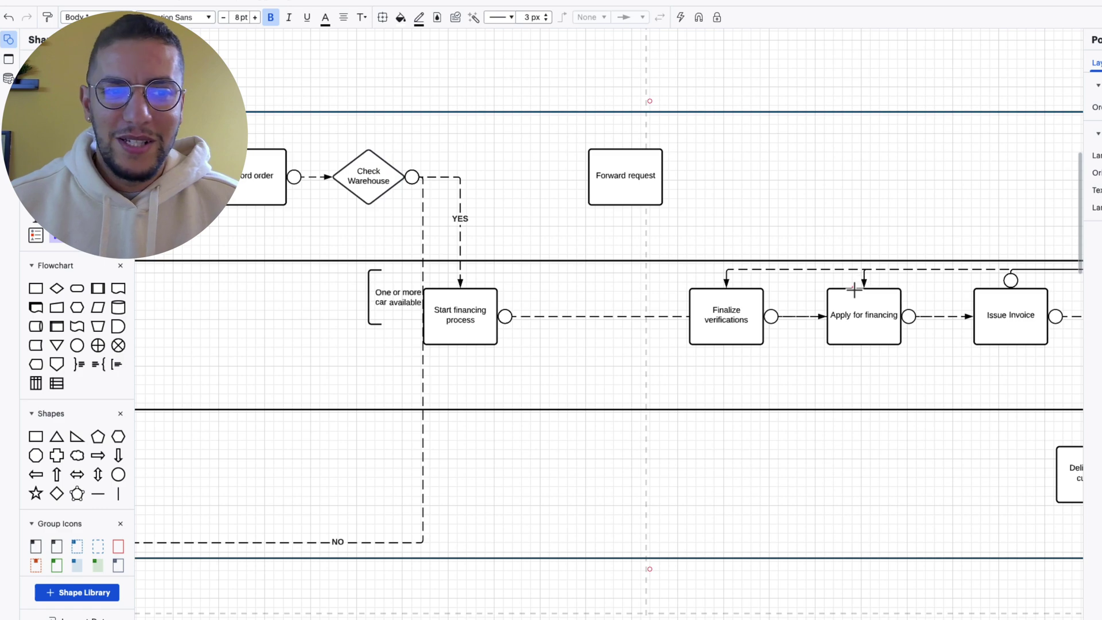
scroll(855, 290, left, 5)
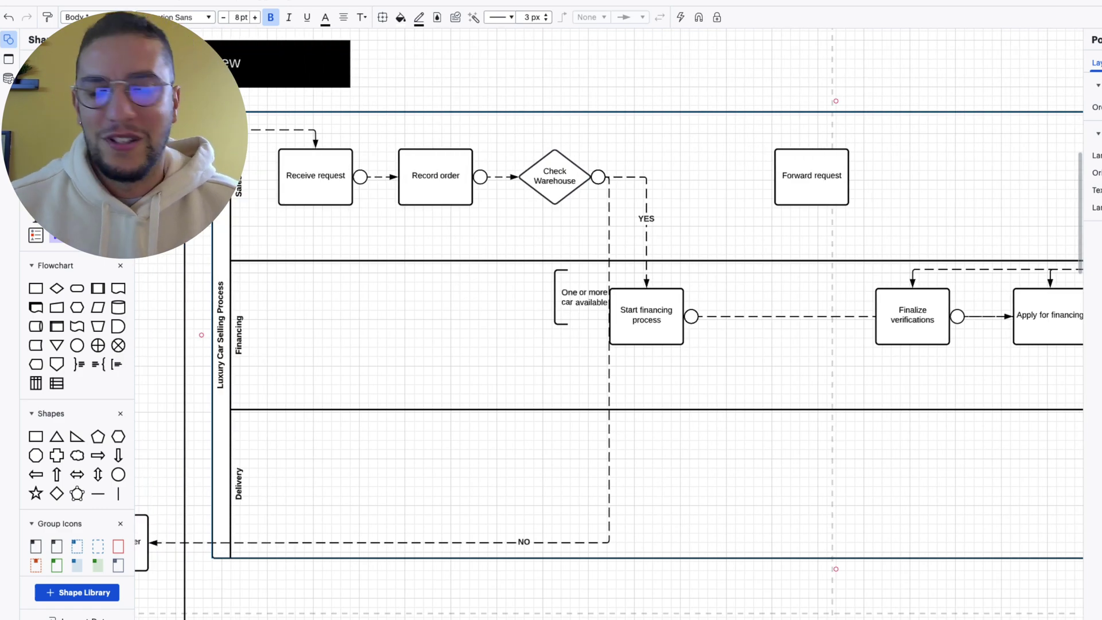
click(1099, 173)
scroll(504, 323, left, 5)
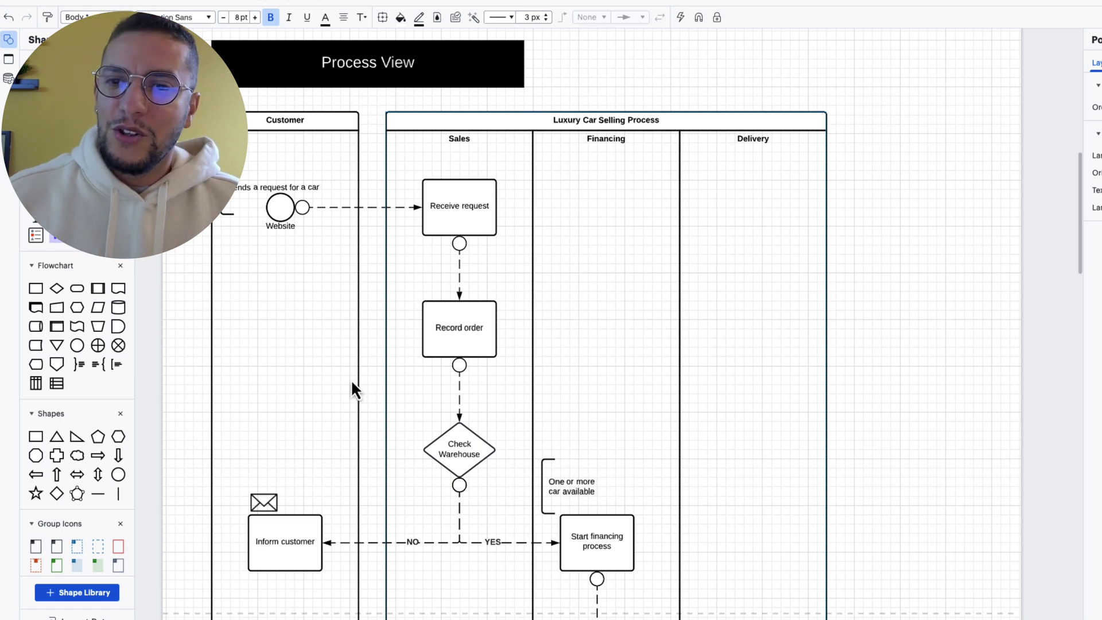
click(274, 198)
click(316, 299)
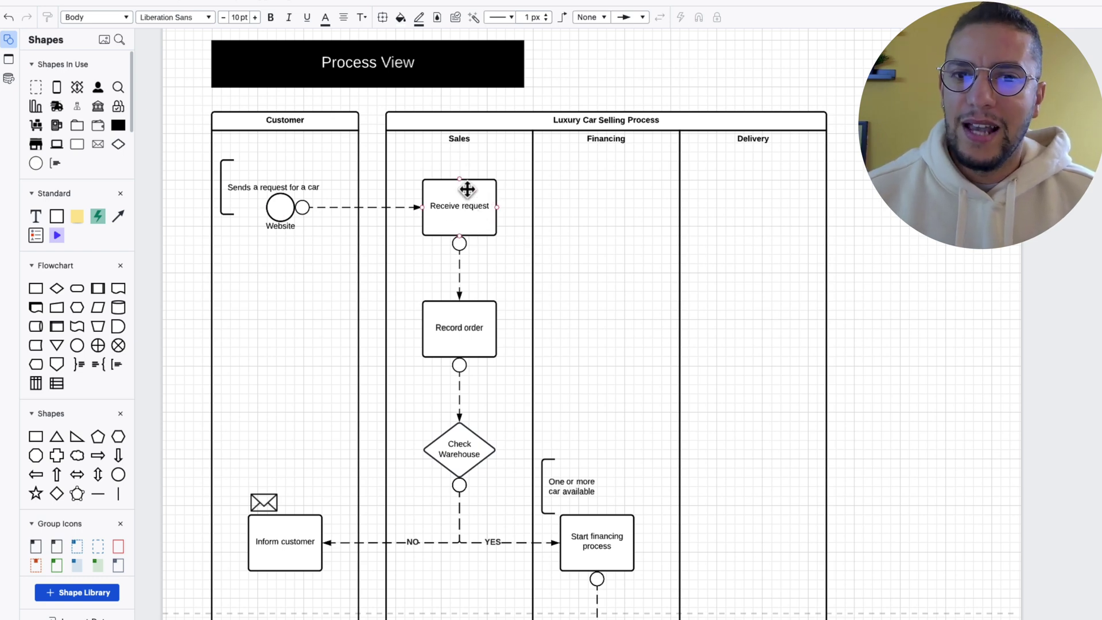
click(468, 151)
click(460, 186)
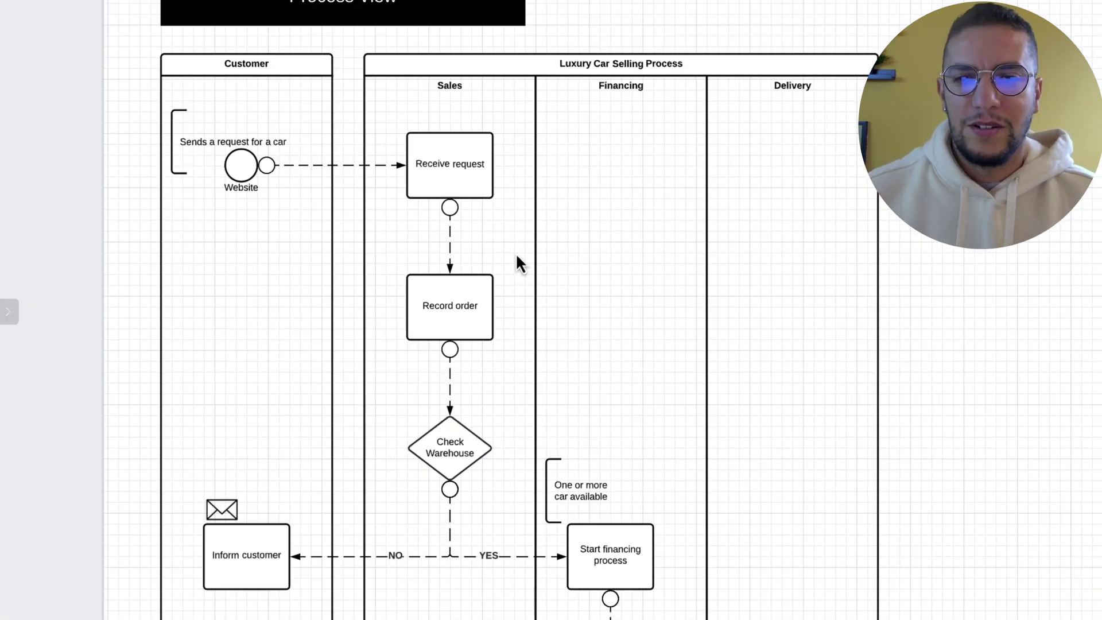
scroll(511, 250, down, 1)
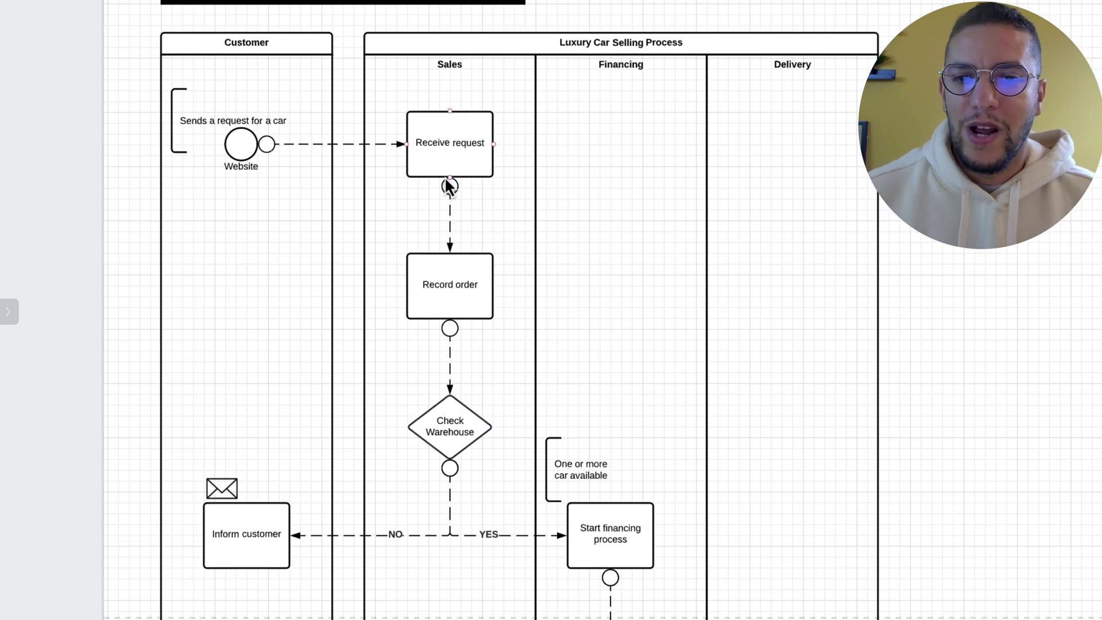
click(450, 144)
scroll(493, 213, down, 1)
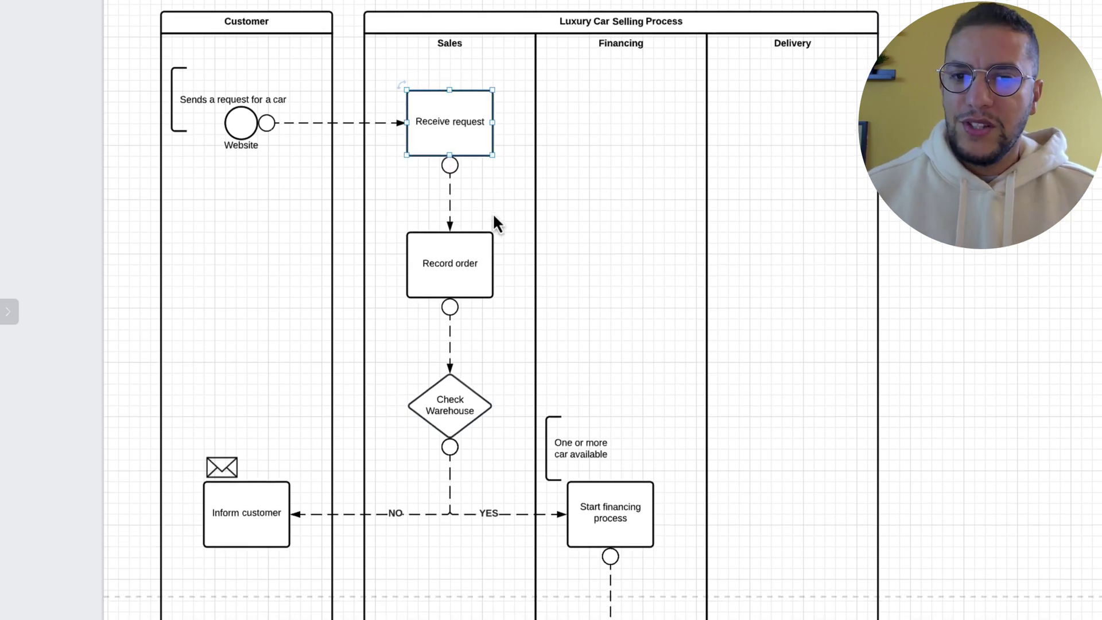
click(480, 264)
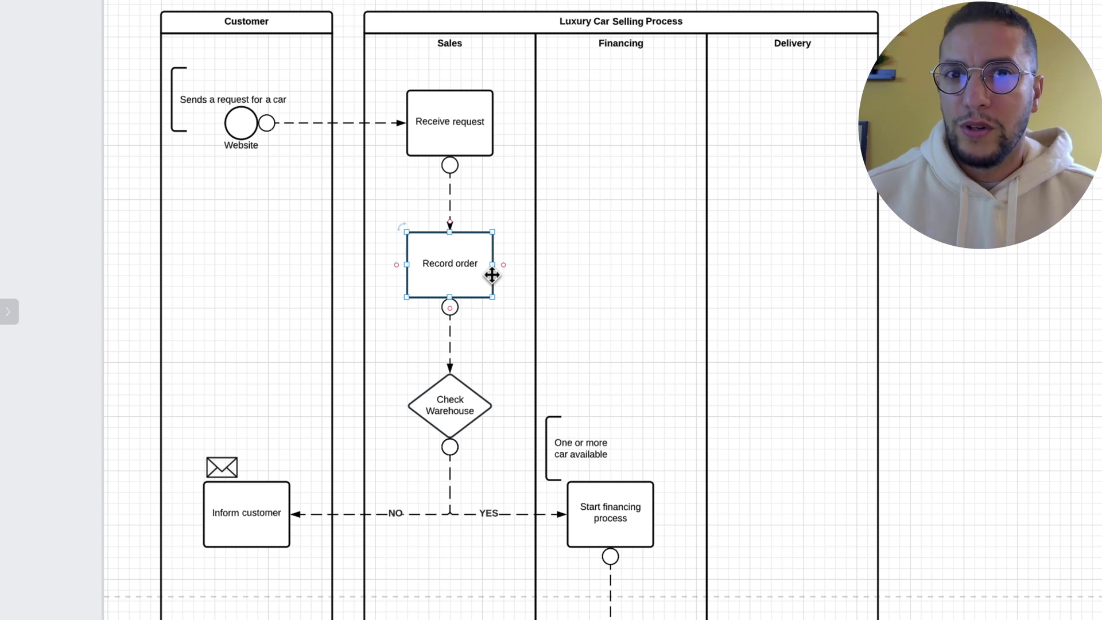
scroll(492, 275, down, 1)
click(487, 351)
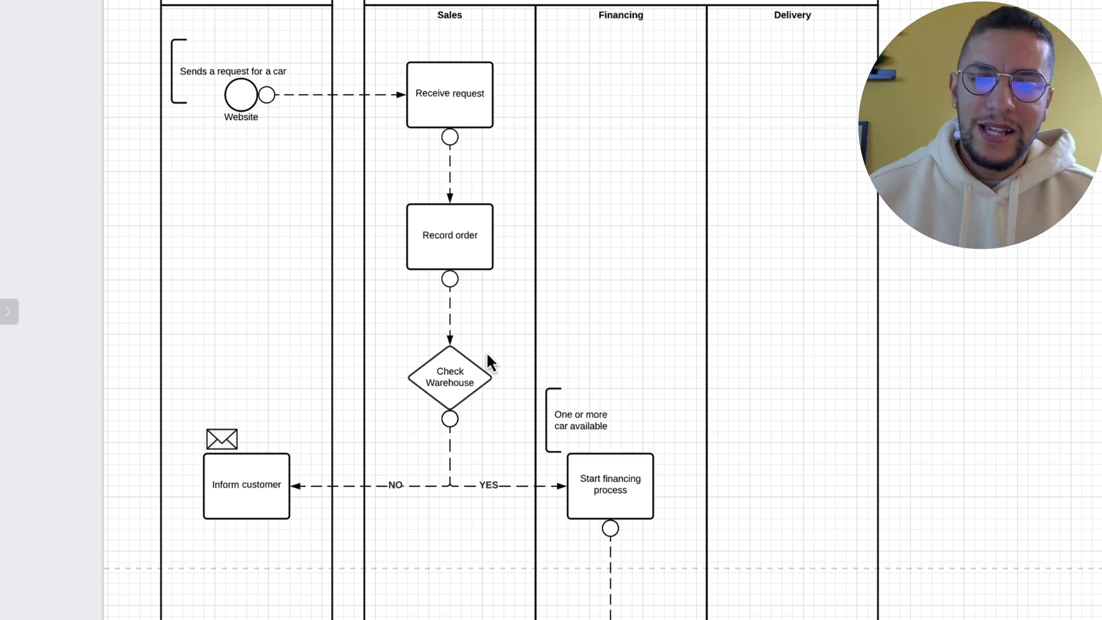
click(247, 110)
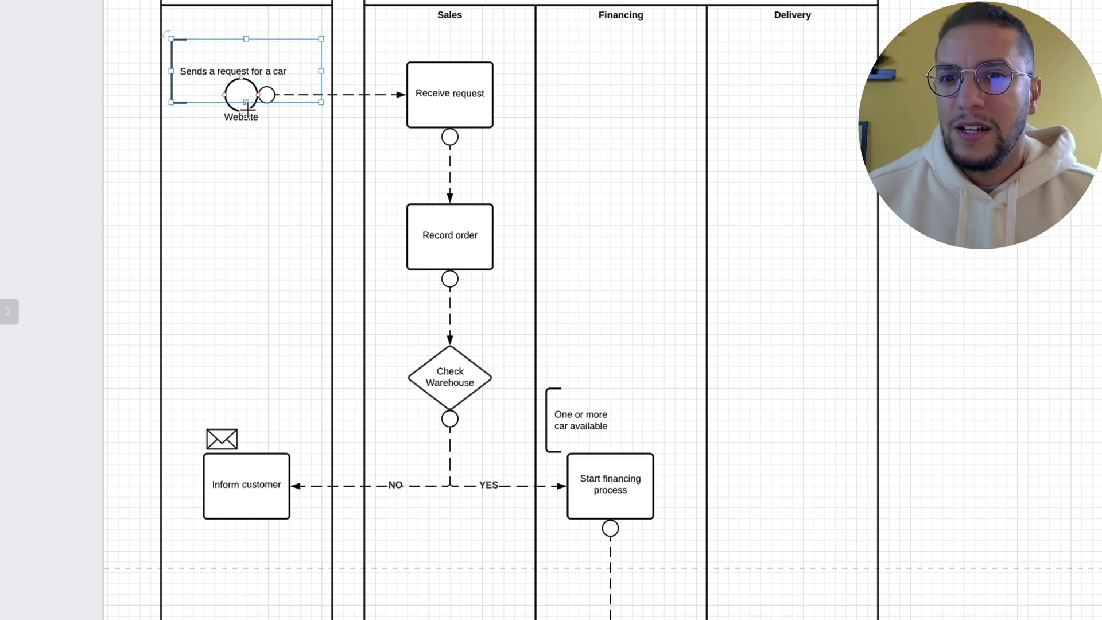
click(250, 143)
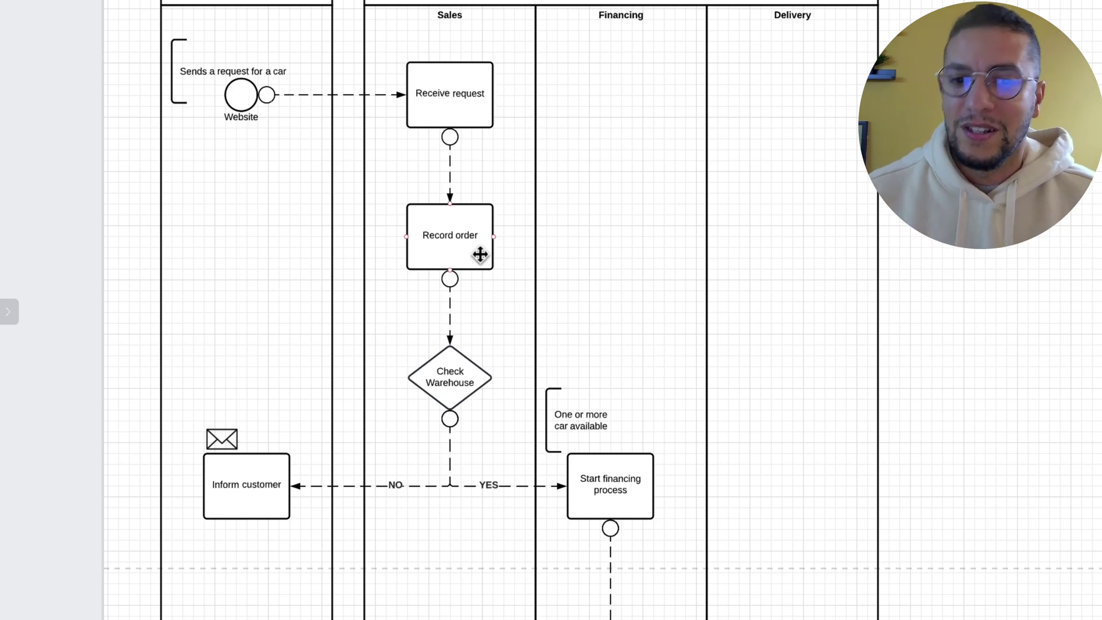
scroll(480, 253, down, 1)
click(468, 365)
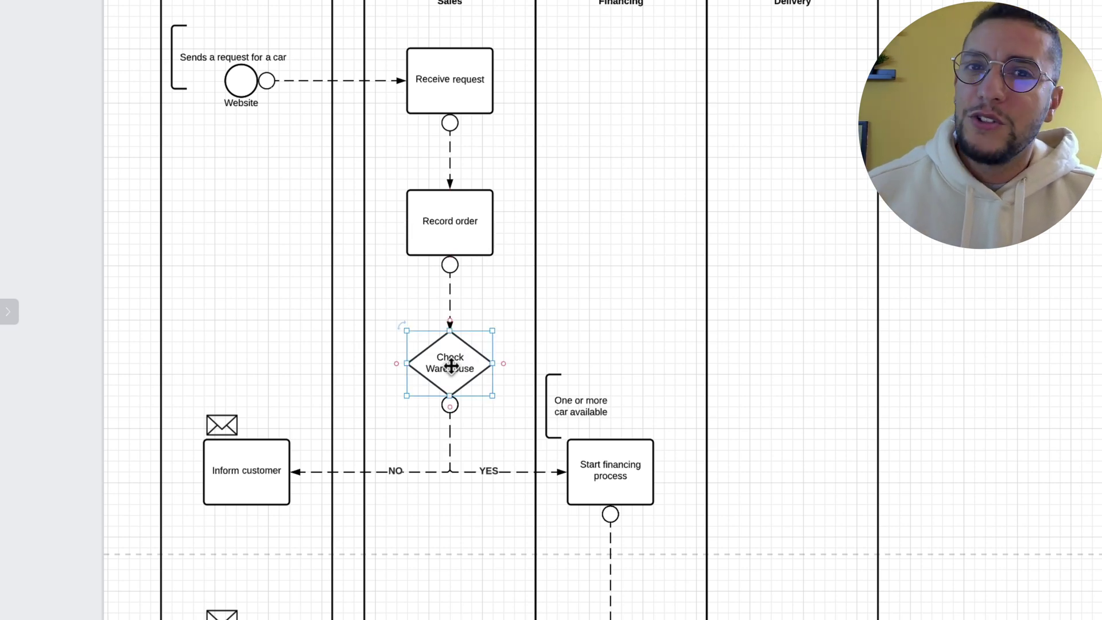
click(480, 447)
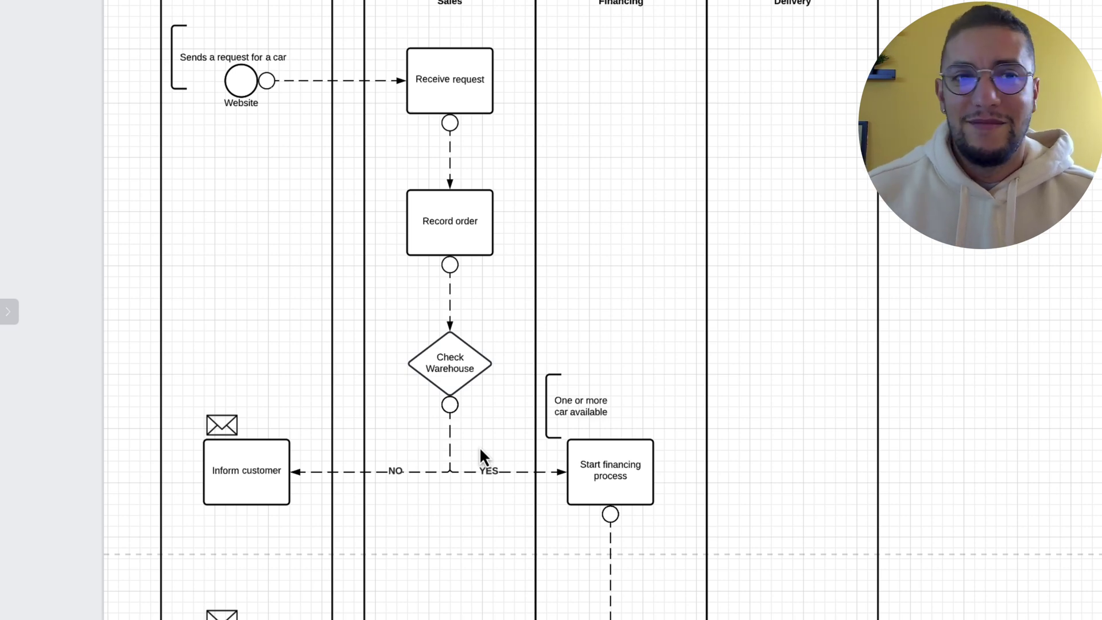
scroll(480, 447, down, 1)
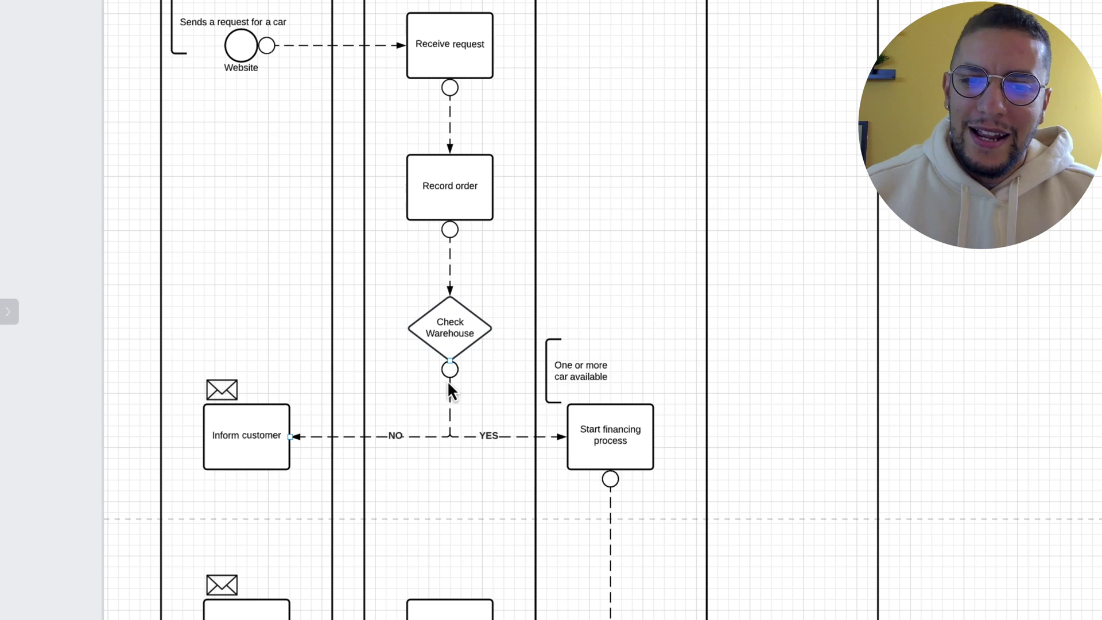
click(245, 432)
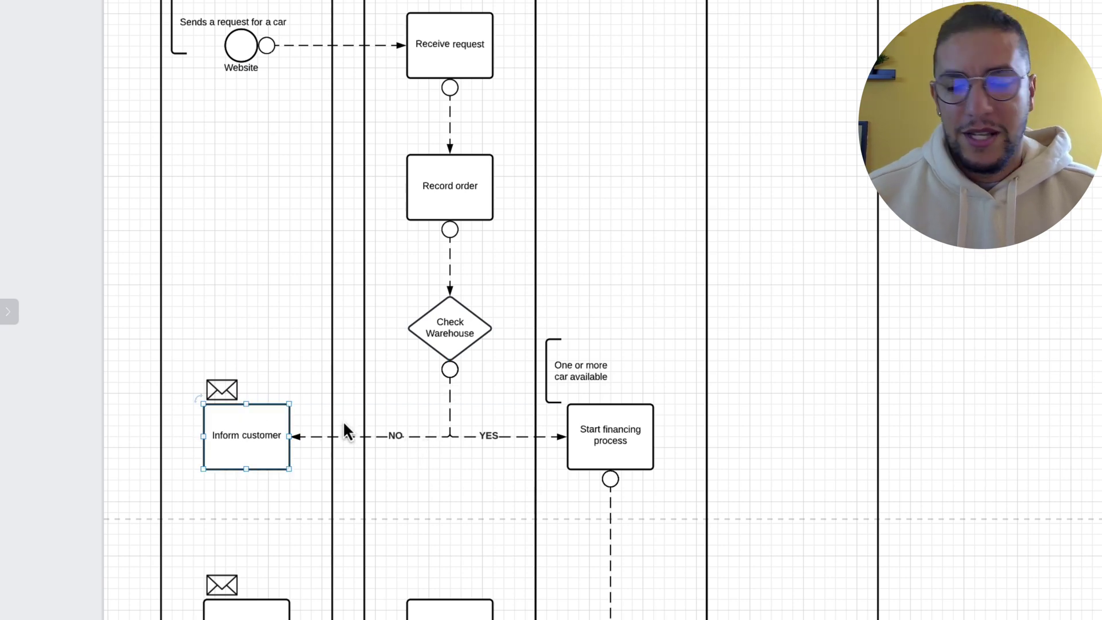
click(604, 373)
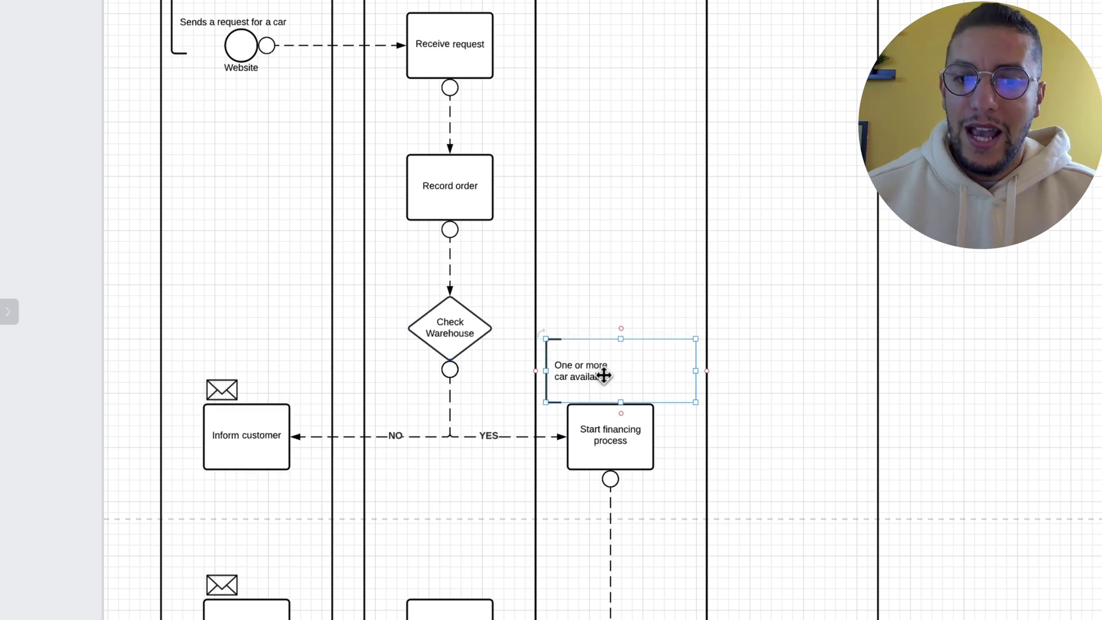
scroll(610, 431, up, 5)
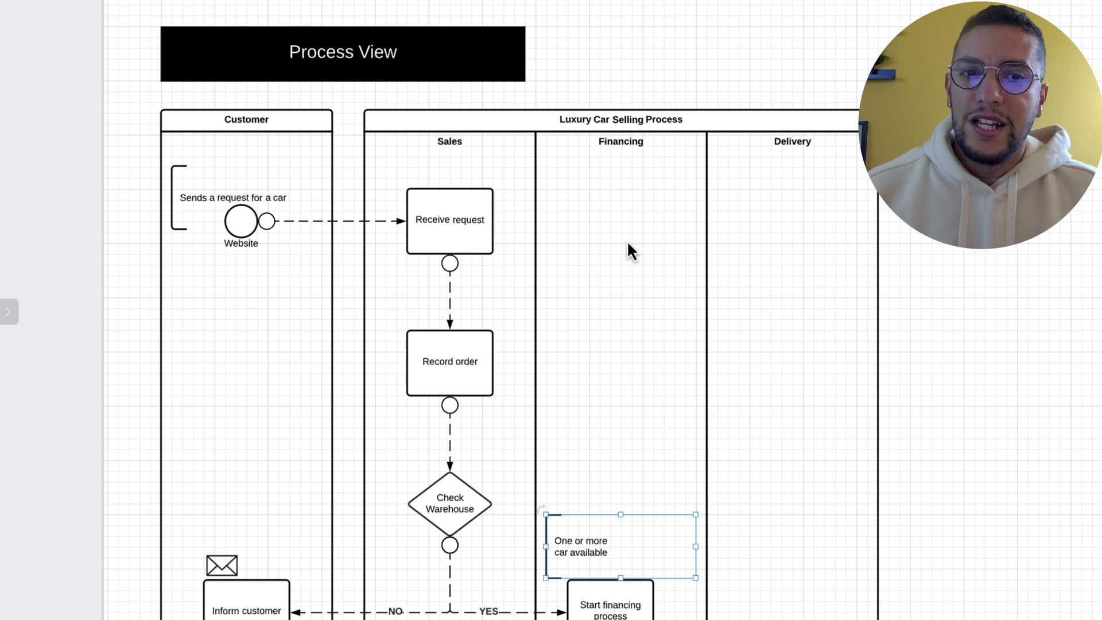
scroll(624, 270, down, 5)
click(625, 456)
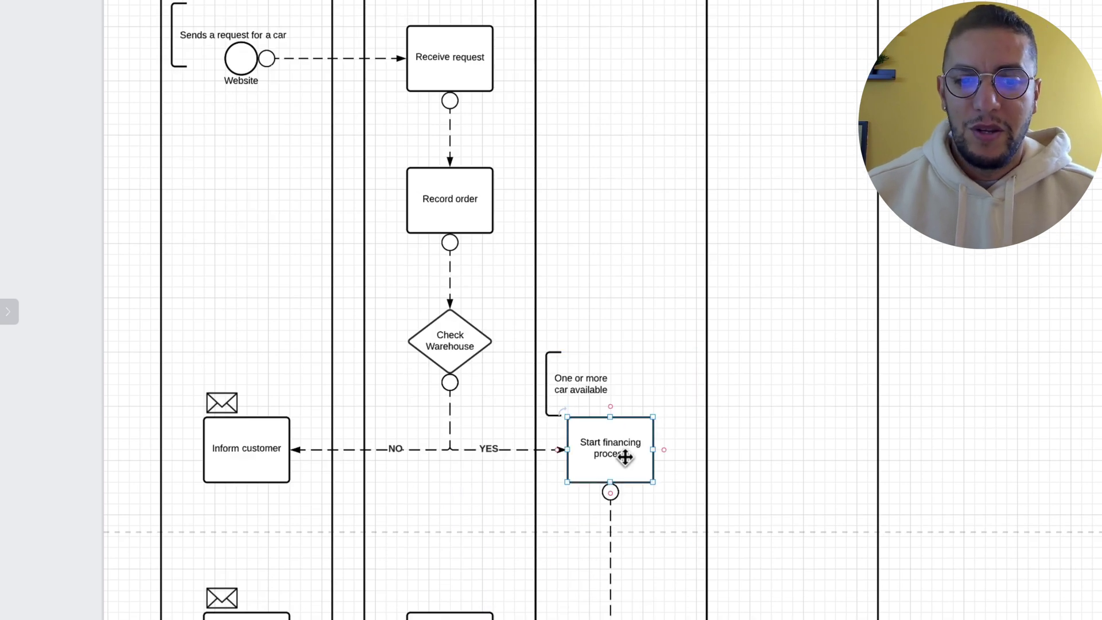
scroll(624, 457, down, 4)
scroll(583, 492, down, 2)
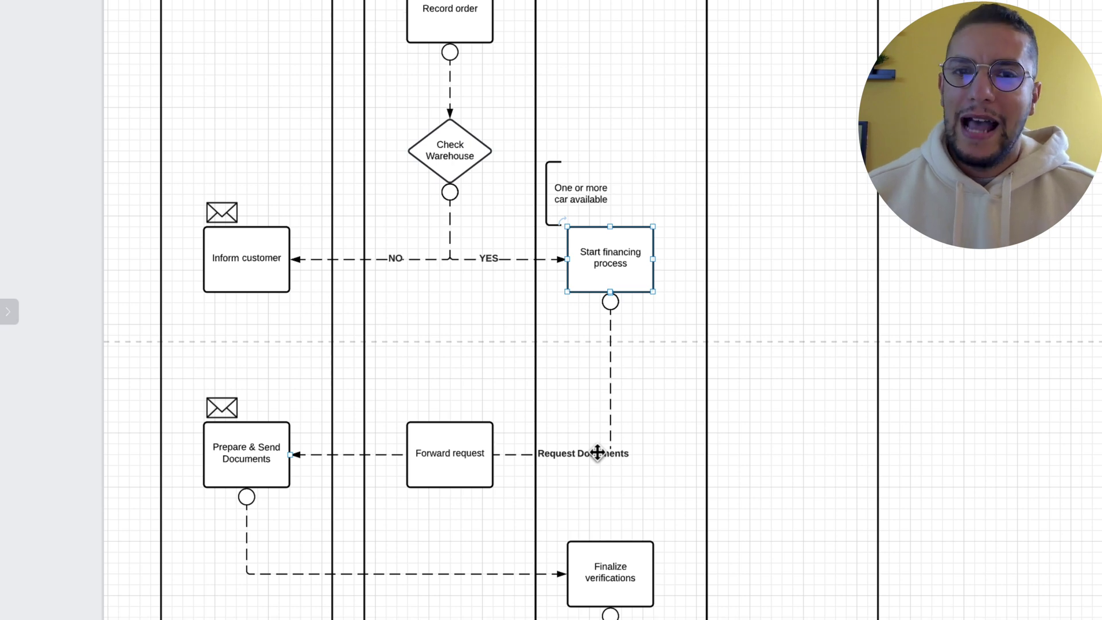
click(253, 460)
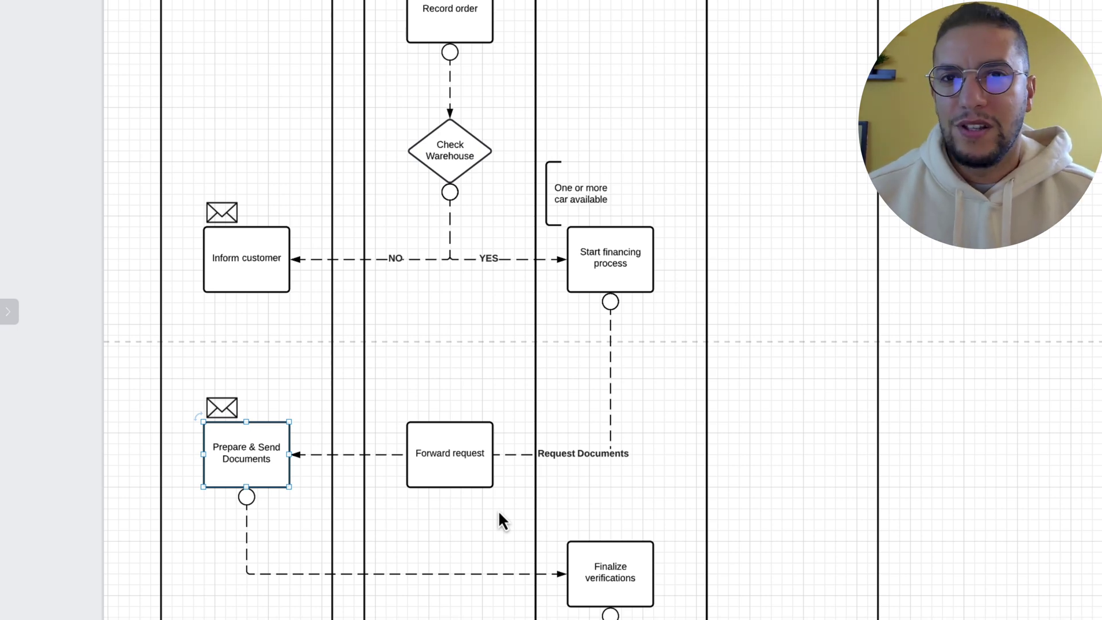
scroll(499, 511, down, 1)
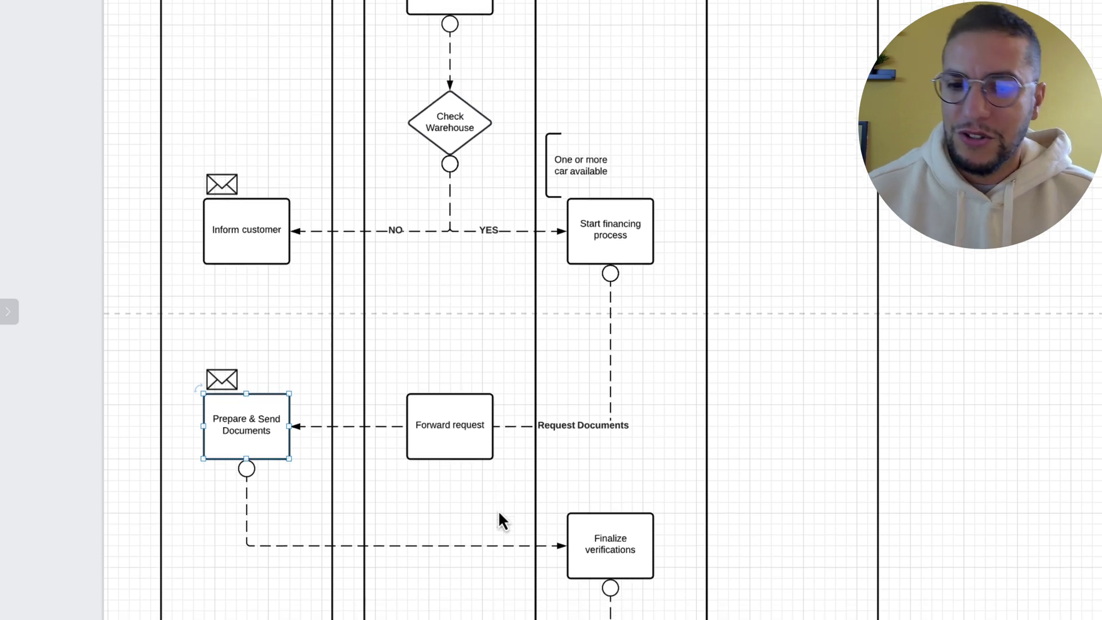
scroll(460, 506, up, 2)
click(452, 492)
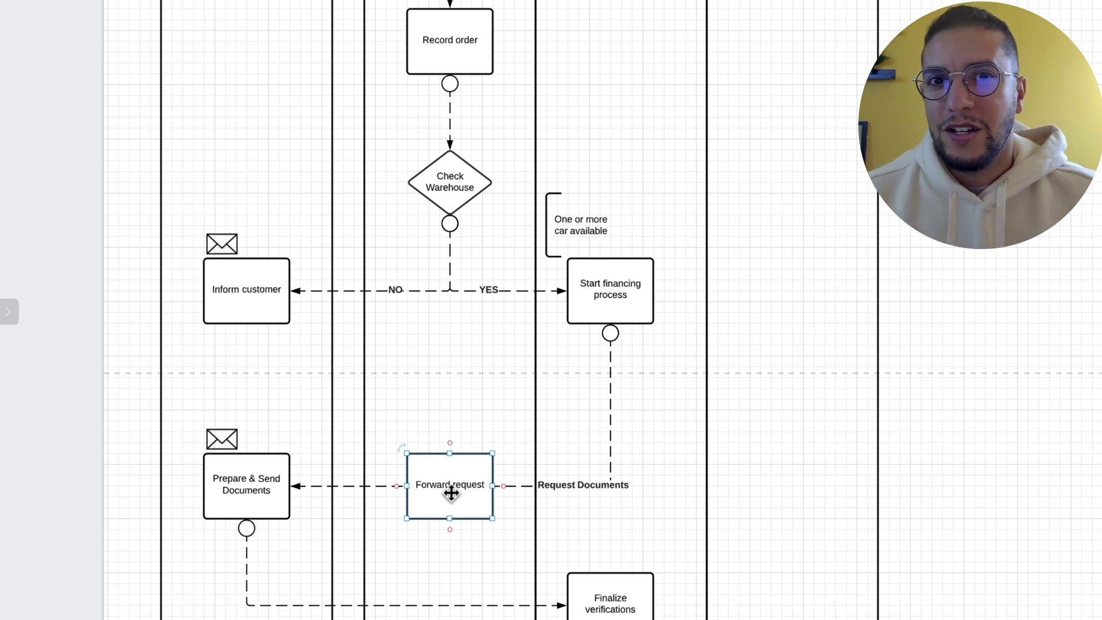
scroll(450, 492, down, 3)
click(284, 315)
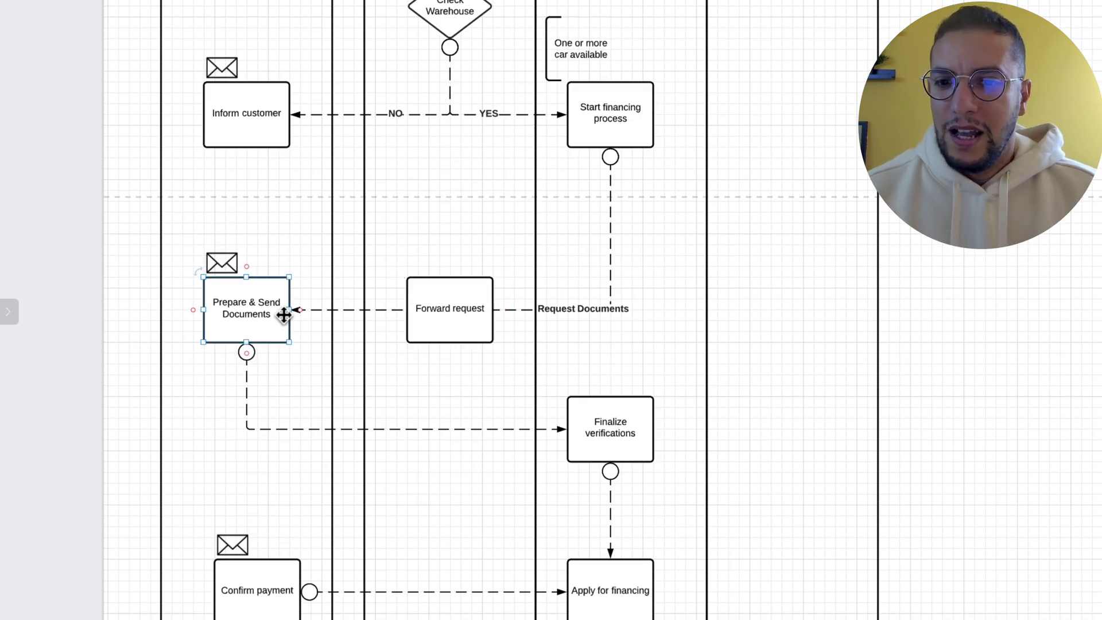
scroll(266, 315, down, 2)
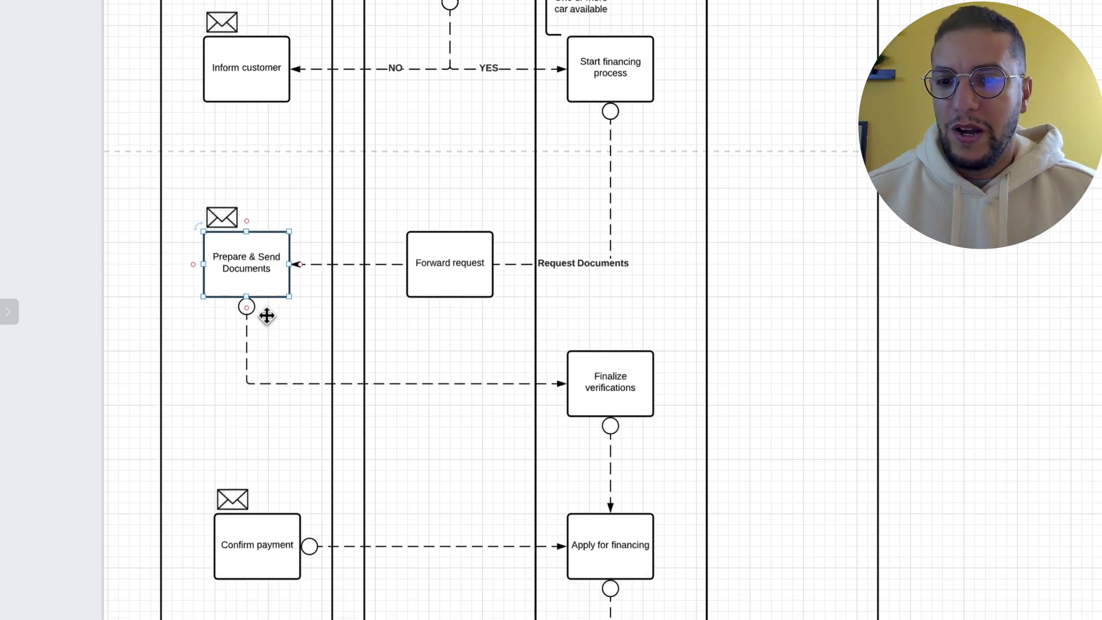
click(624, 352)
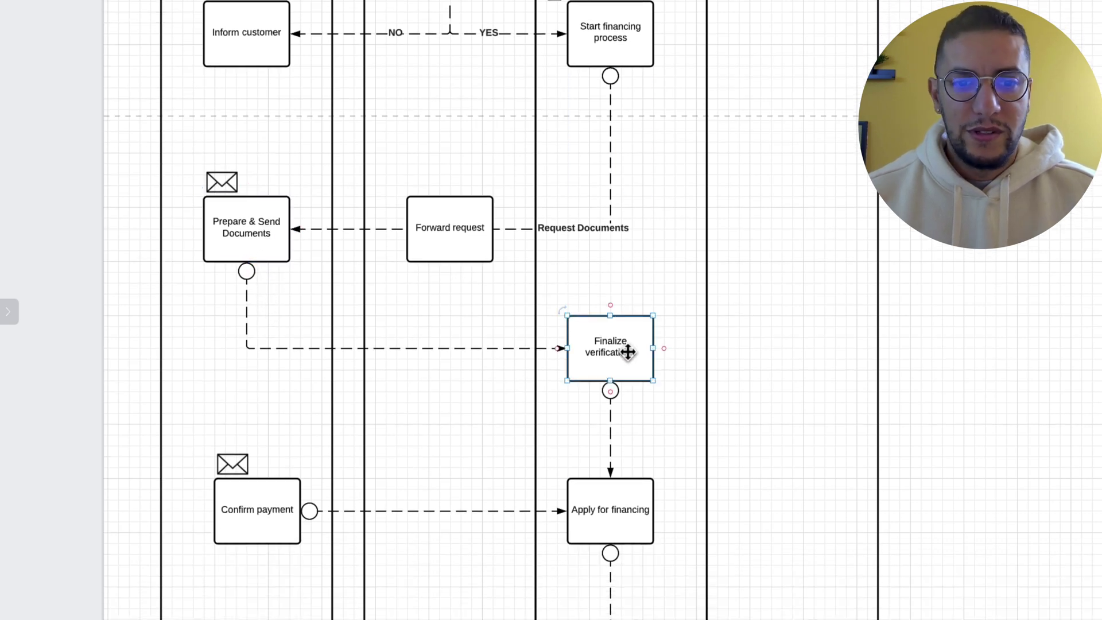
scroll(617, 376, down, 2)
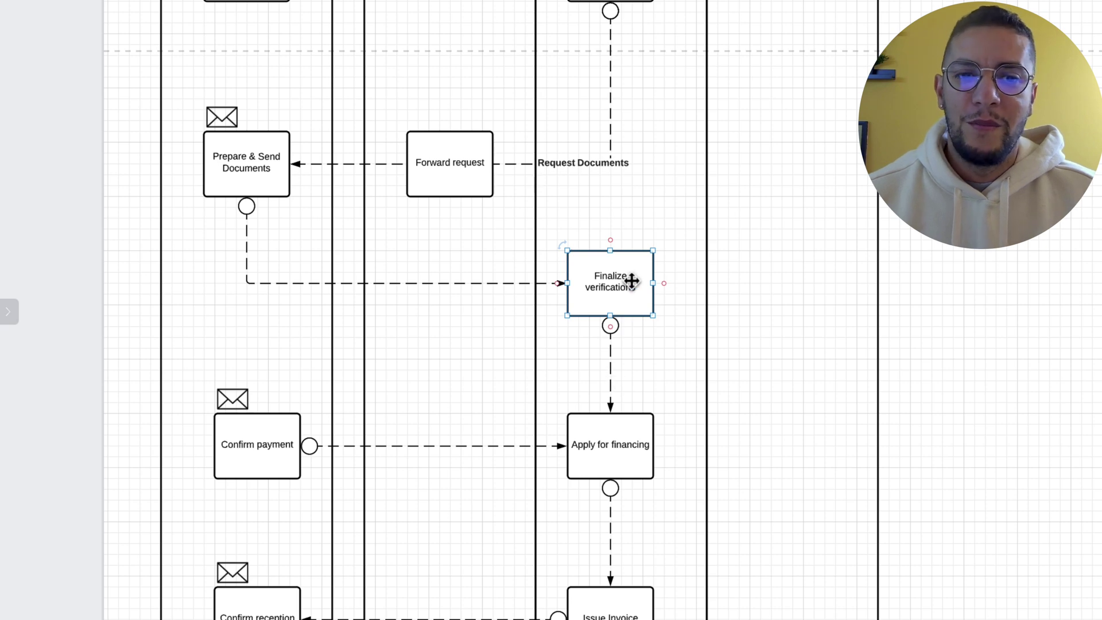
scroll(611, 388, down, 2)
click(616, 375)
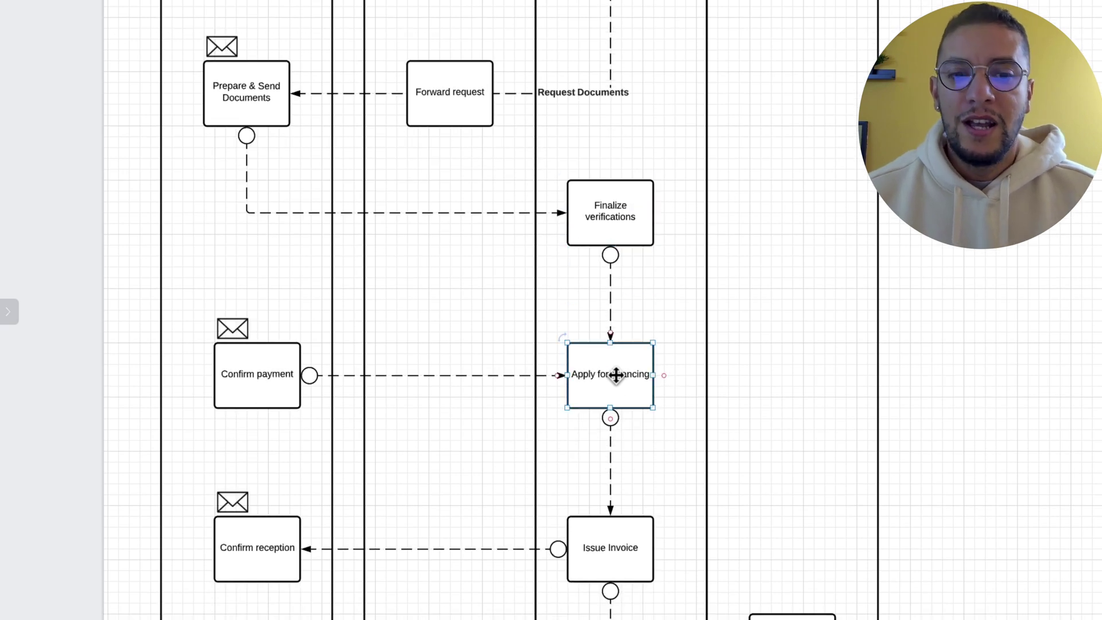
click(248, 380)
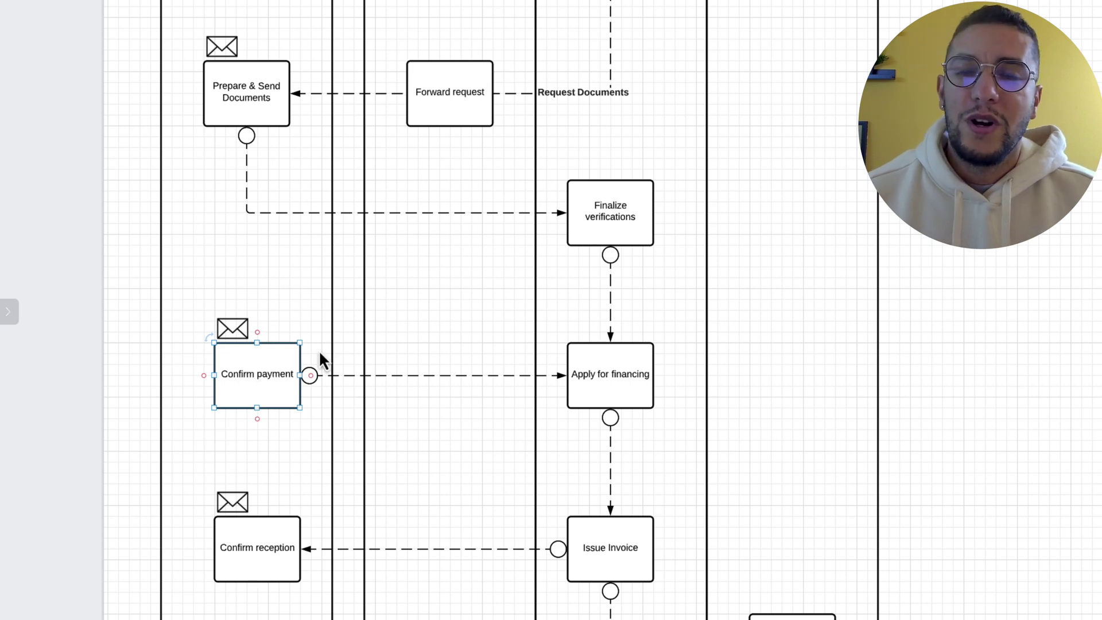
scroll(320, 357, down, 5)
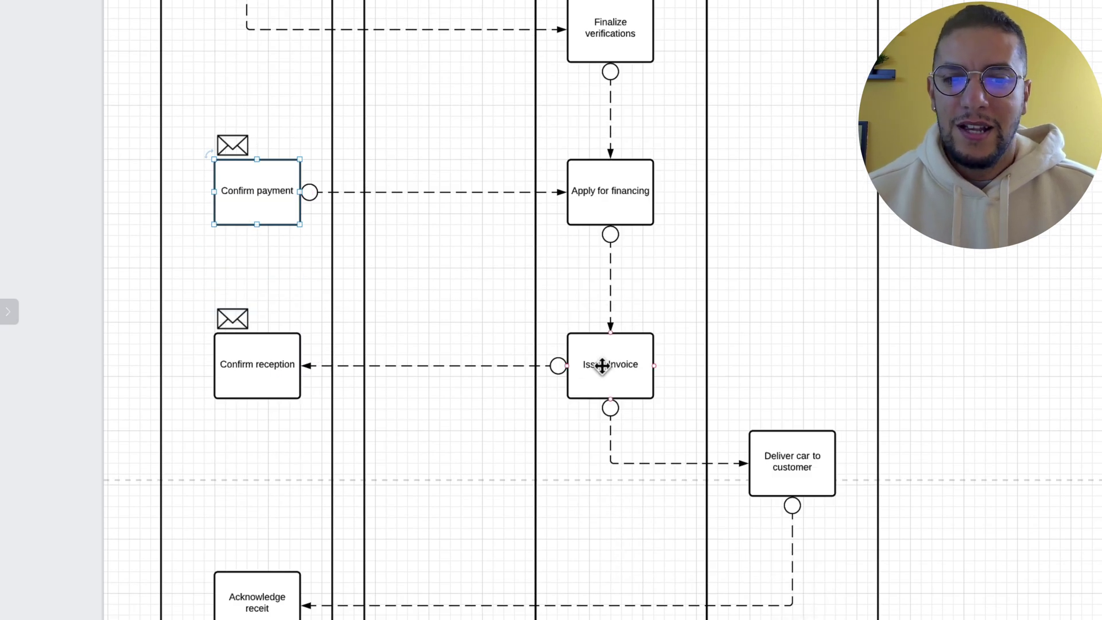
click(607, 364)
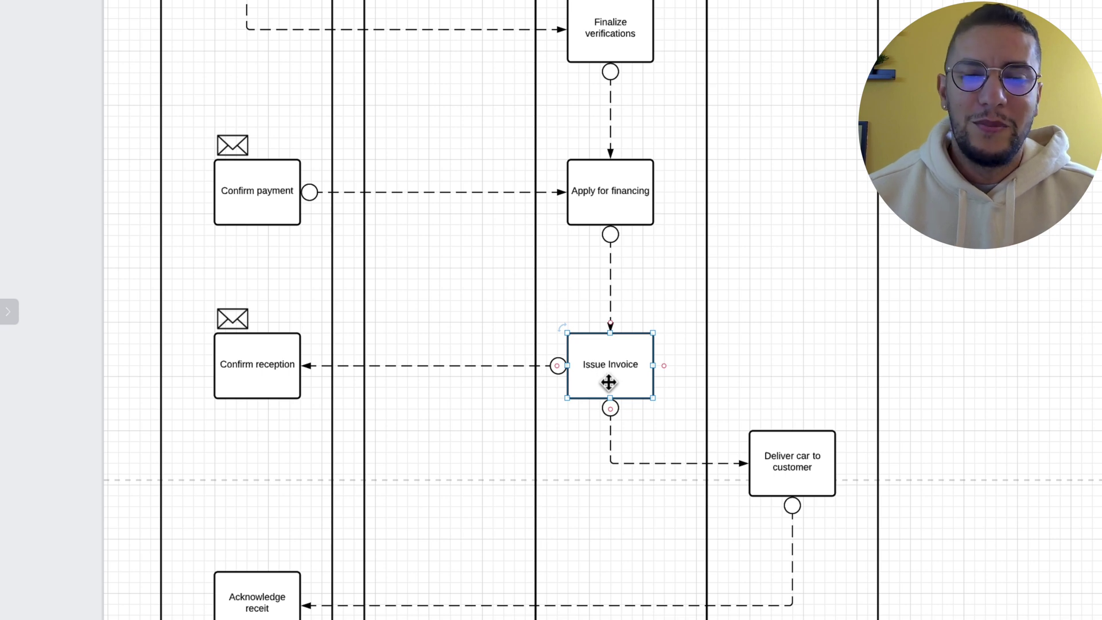
click(287, 363)
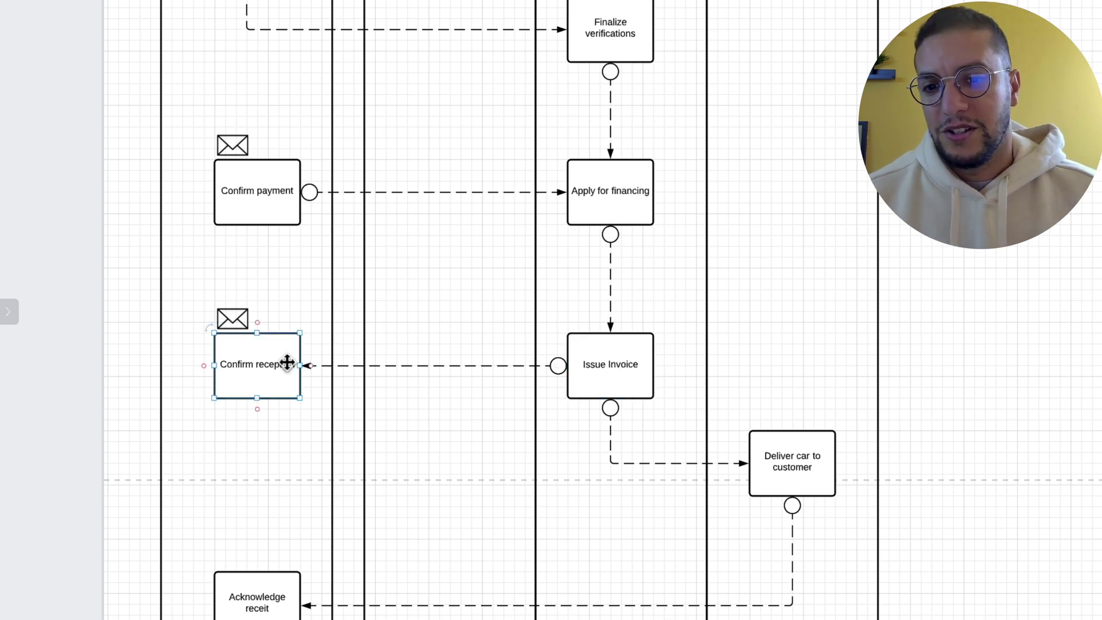
scroll(287, 363, down, 4)
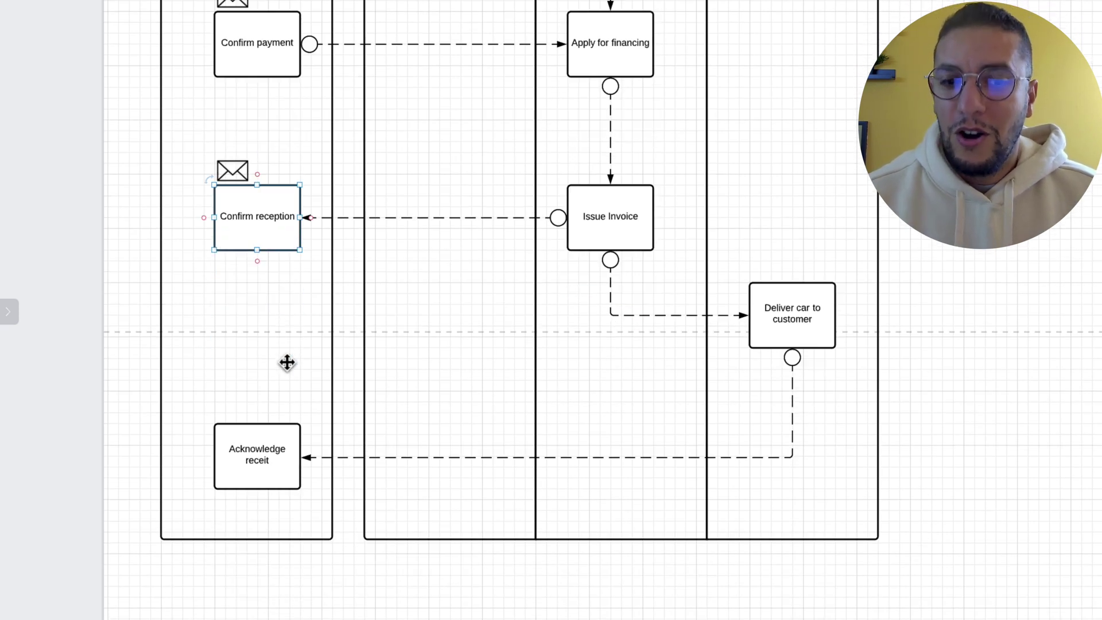
click(780, 335)
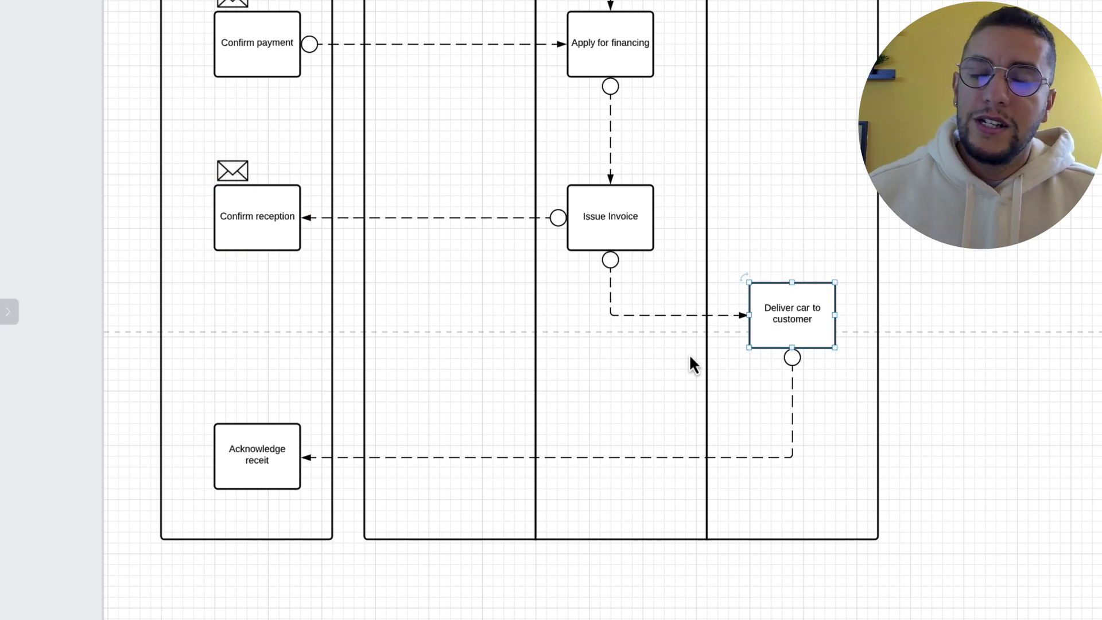
scroll(693, 365, up, 15)
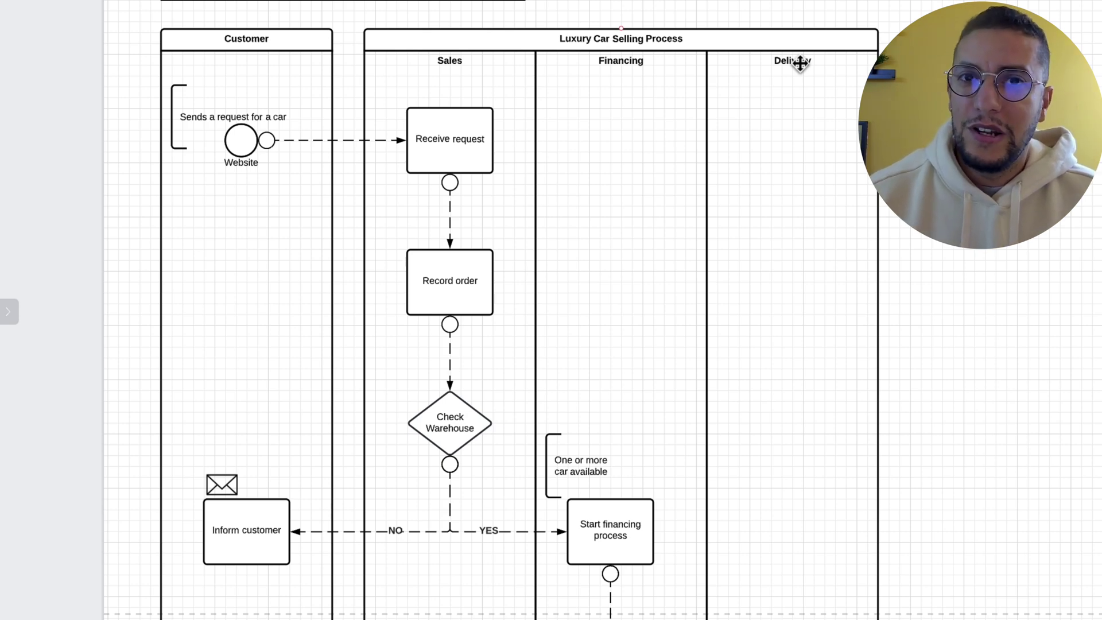
Scroll through the swimlane diagram and select the final acknowledgement task in the Customer lane
scroll(775, 158, down, 10)
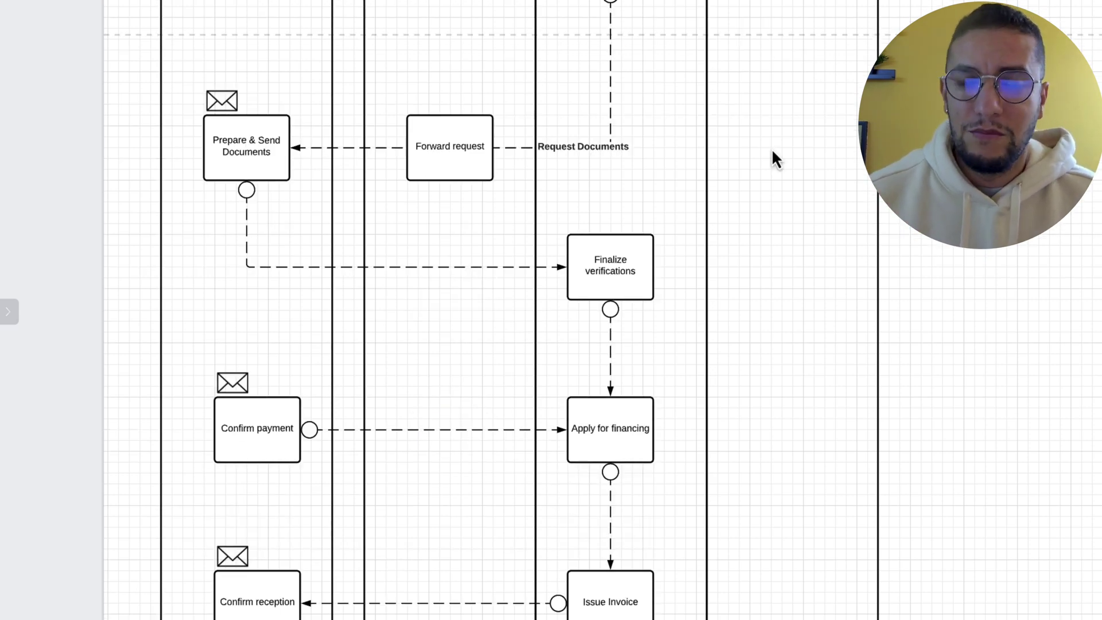
scroll(772, 149, down, 9)
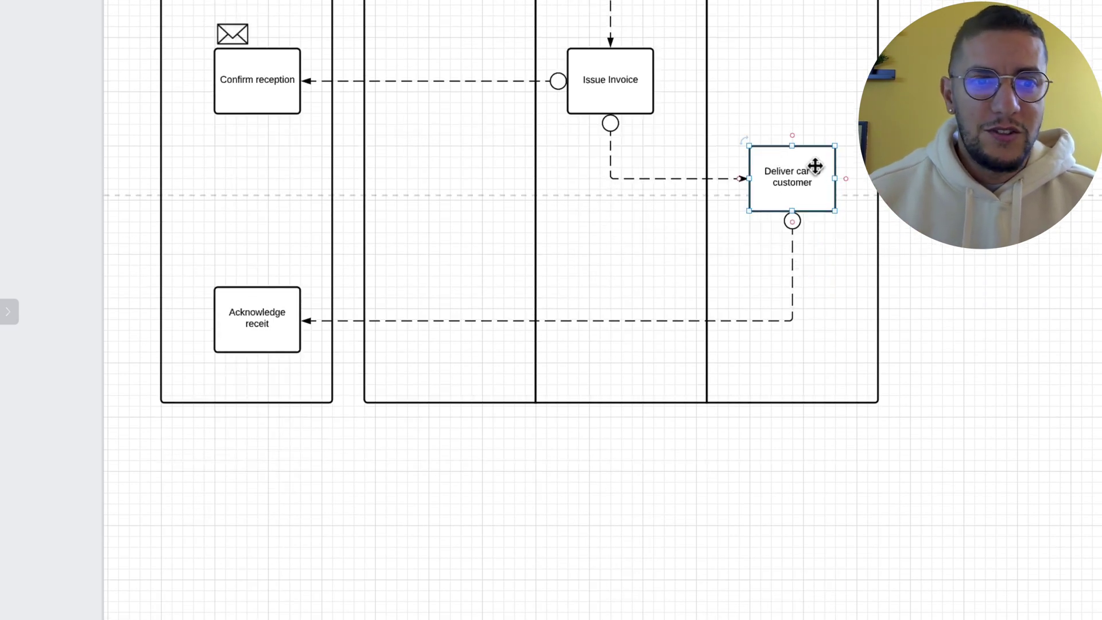
click(258, 325)
scroll(322, 340, up, 4)
scroll(322, 344, up, 5)
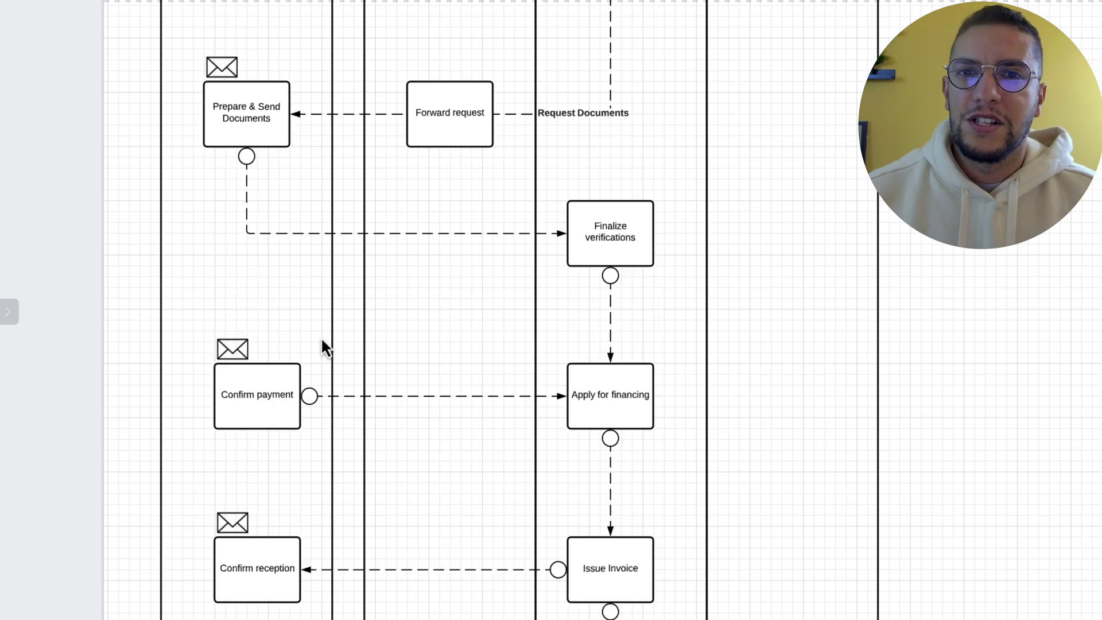
scroll(647, 336, down, 5)
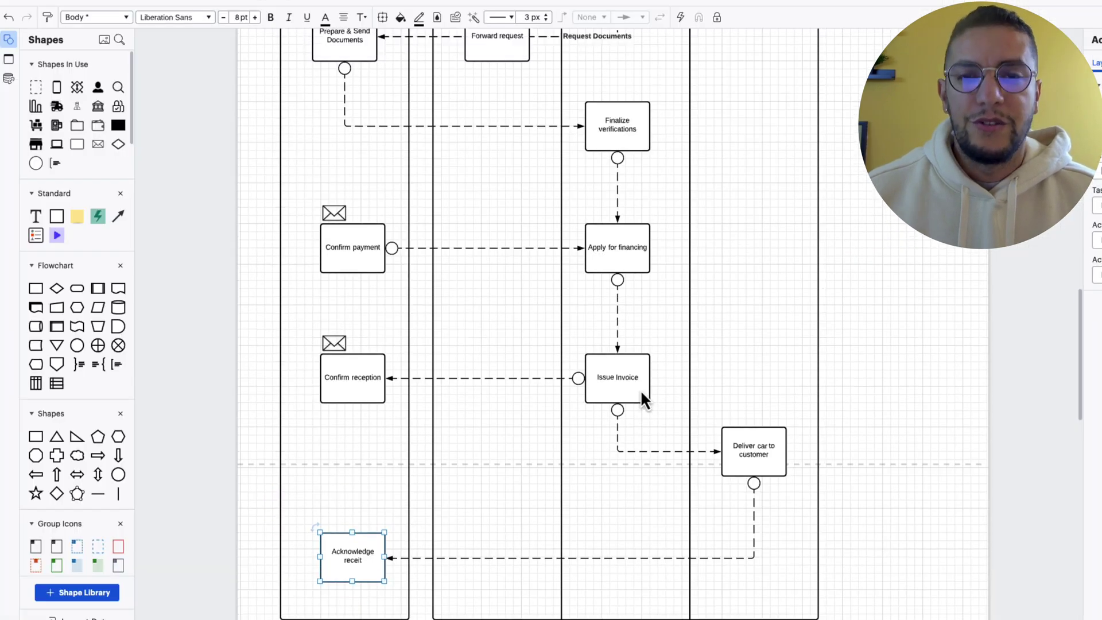
scroll(642, 394, up, 10)
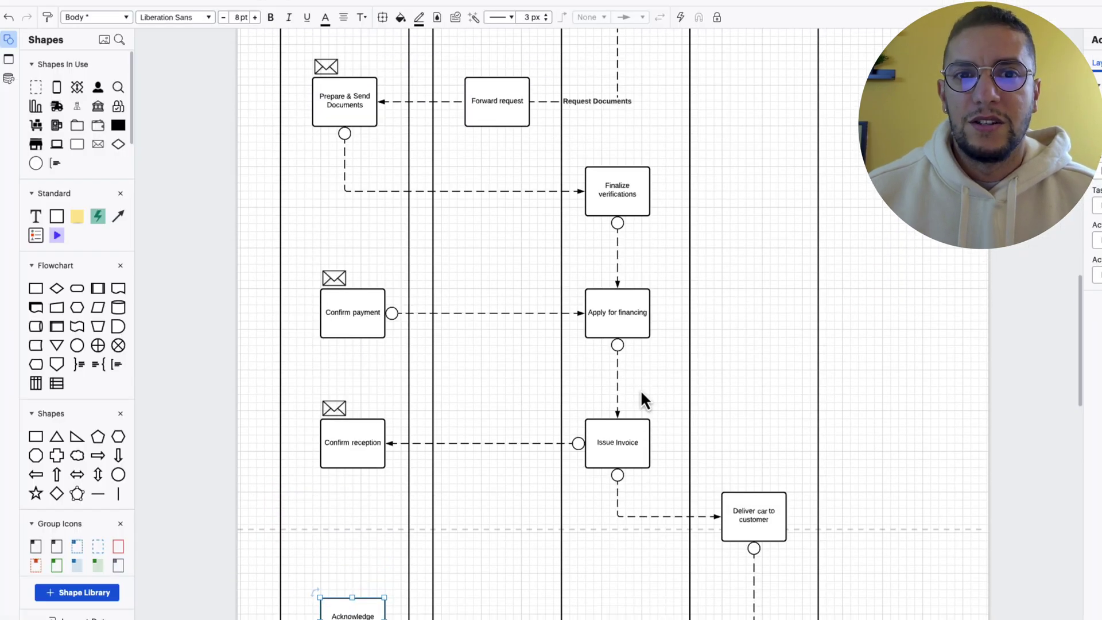